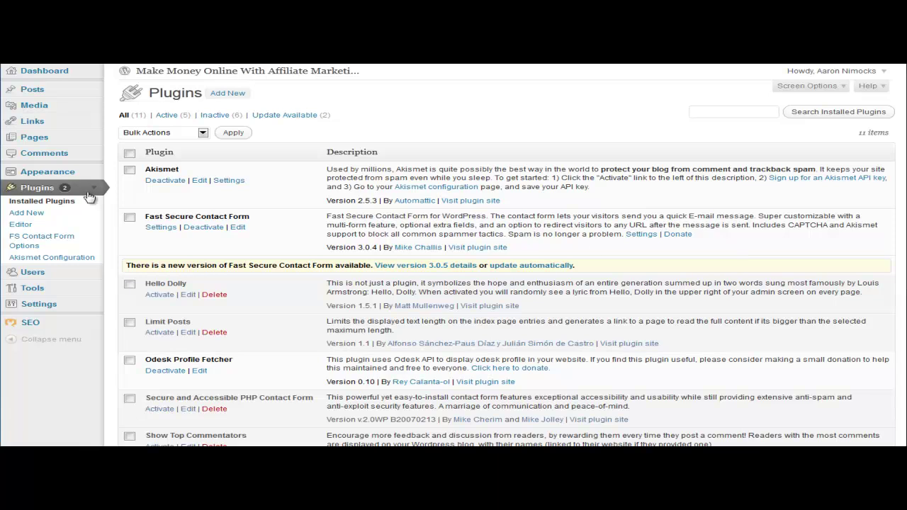
# Step: Search the plugin directory for "seo plugin yoast" and check the install status of WordPress SEO by Yoast
pyautogui.click(227, 95)
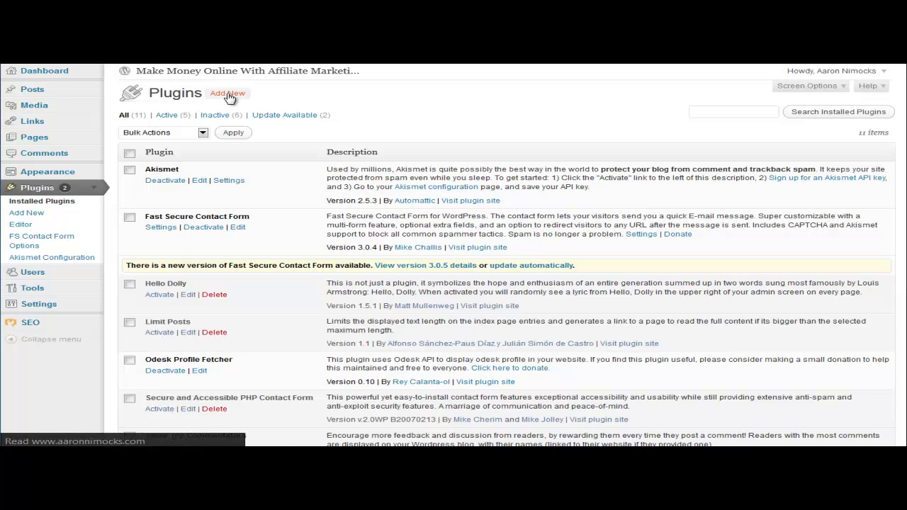
pyautogui.write('s')
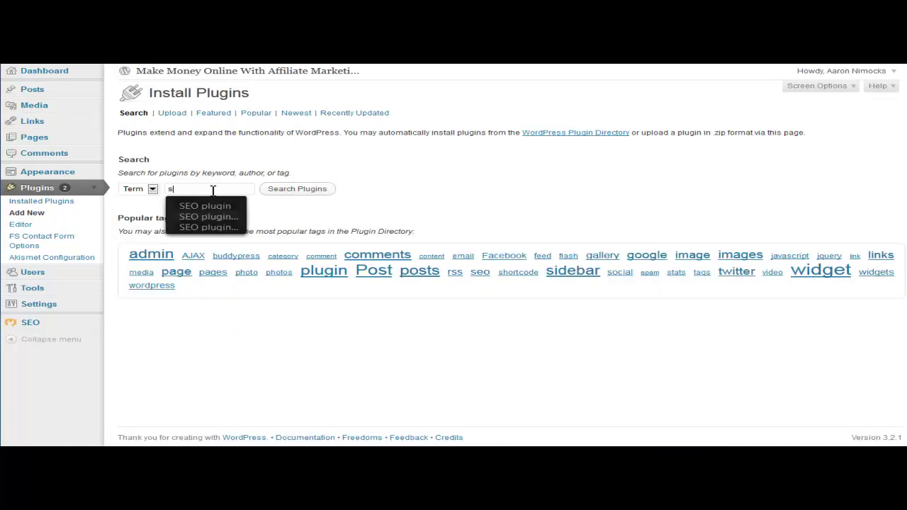
pyautogui.write('eo plugin yoas')
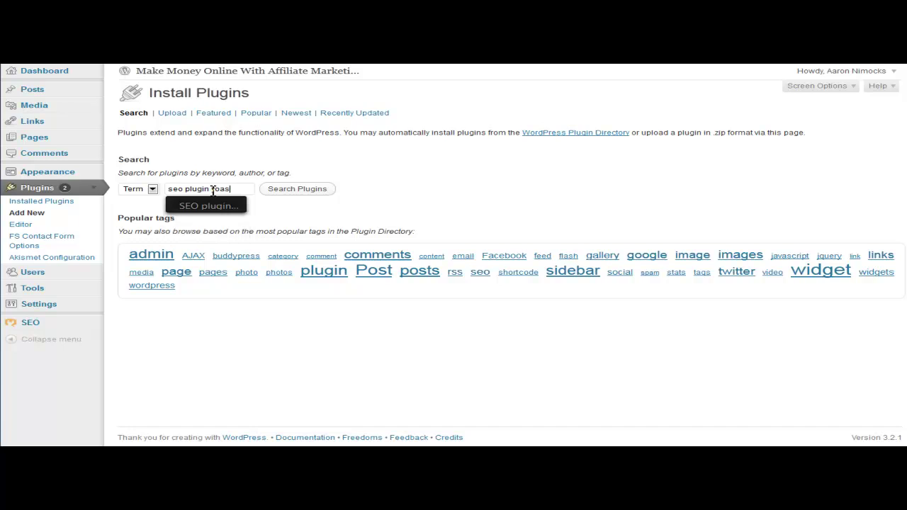
pyautogui.write('t')
pyautogui.click(288, 190)
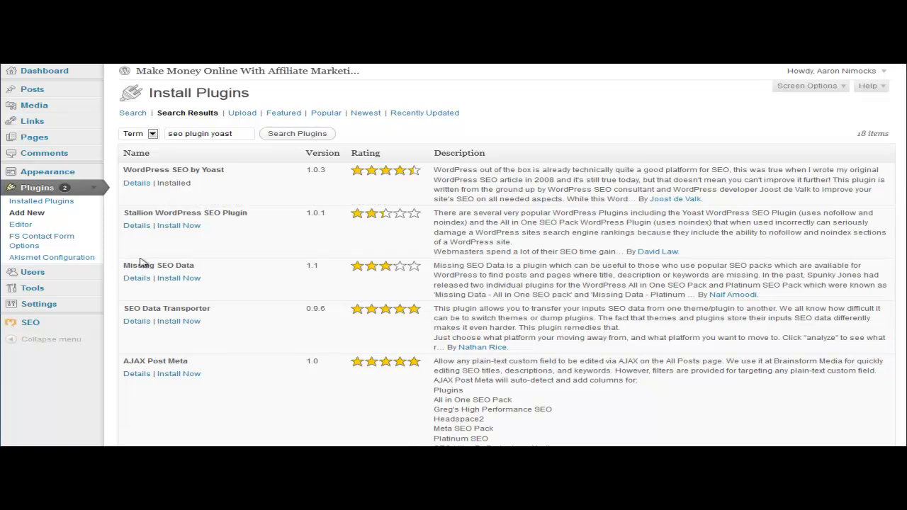
pyautogui.moveTo(160, 183)
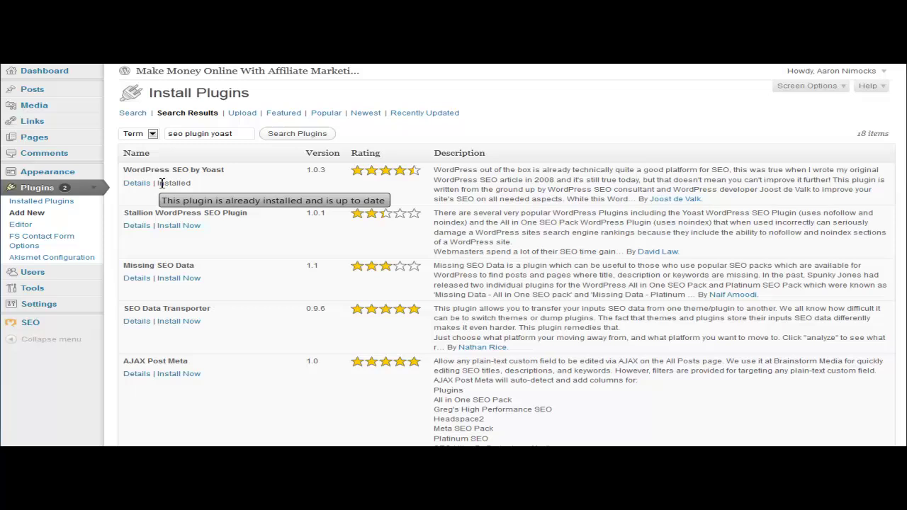
# Step: Review the SEO plugin's General settings and open its Titles settings at the Singular pages section
pyautogui.click(30, 323)
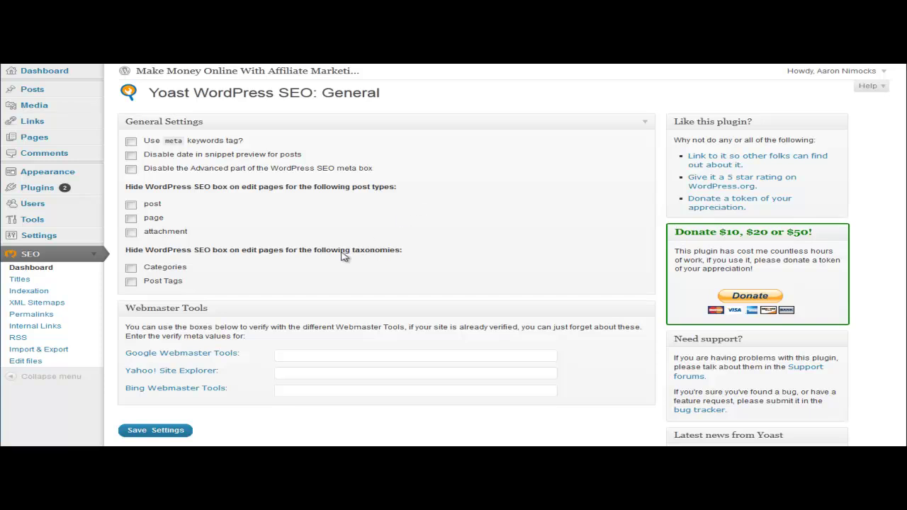
pyautogui.scroll(-1, 233, 286)
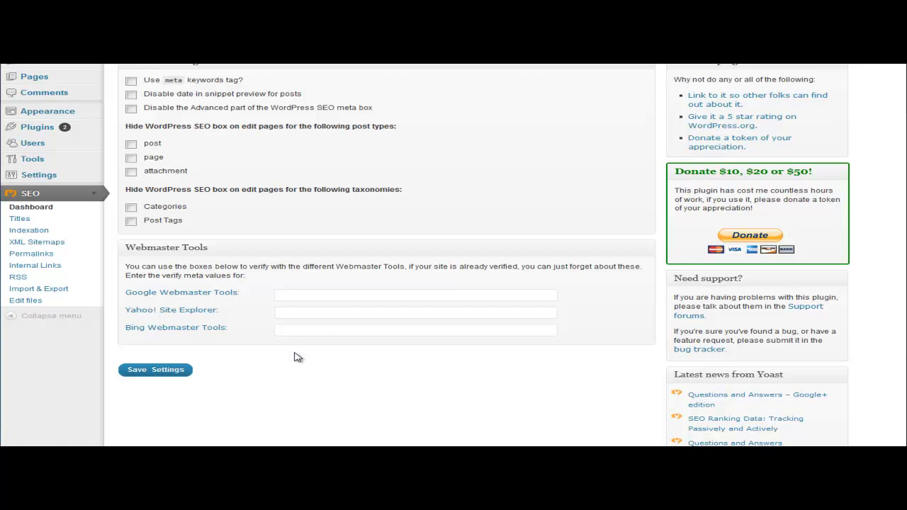
pyautogui.scroll(1, 333, 333)
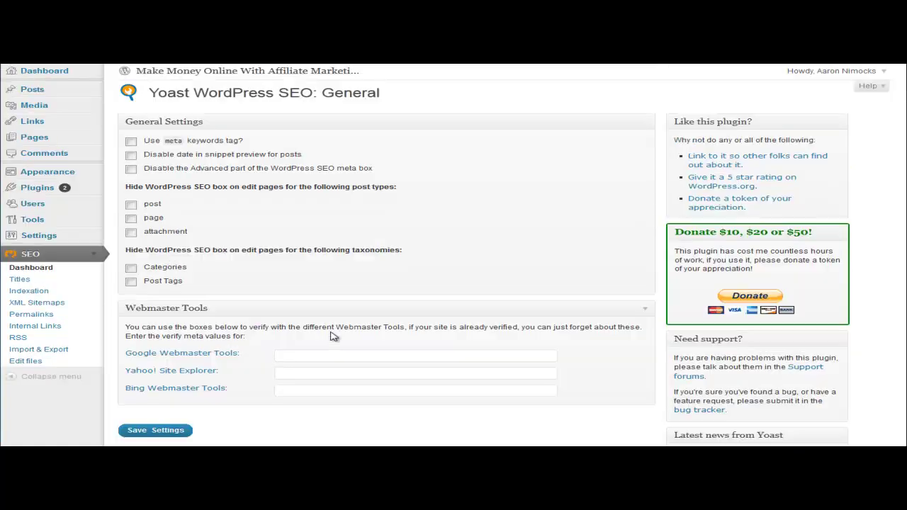
pyautogui.click(31, 281)
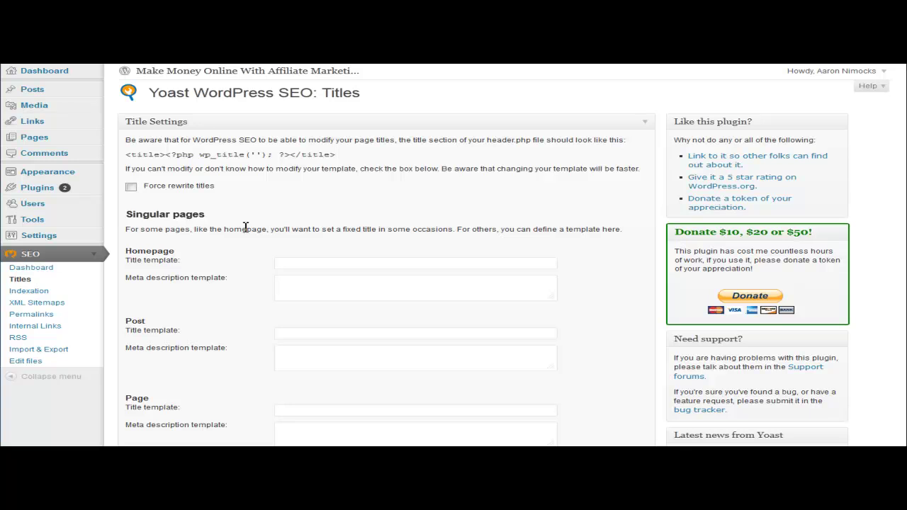
pyautogui.scroll(-2, 245, 226)
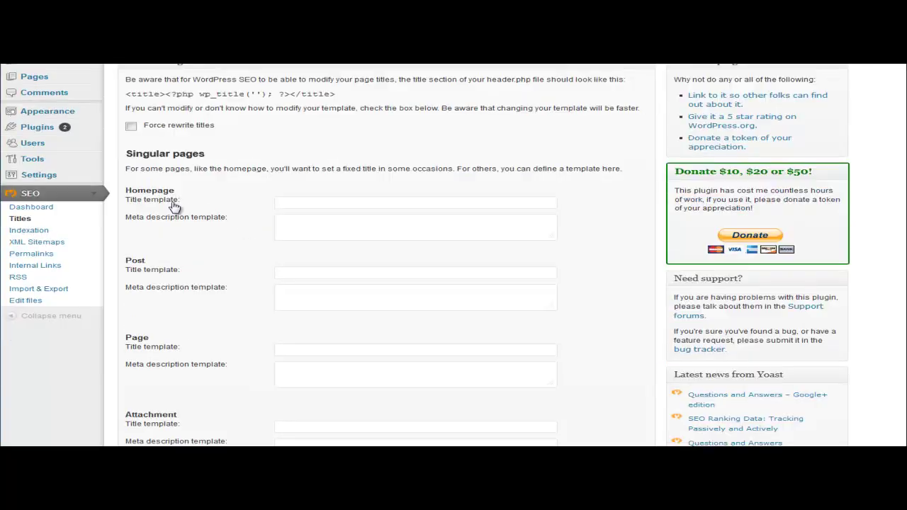
pyautogui.click(329, 205)
pyautogui.write('Specific Homepage')
pyautogui.moveTo(358, 203); pyautogui.dragTo(264, 205)
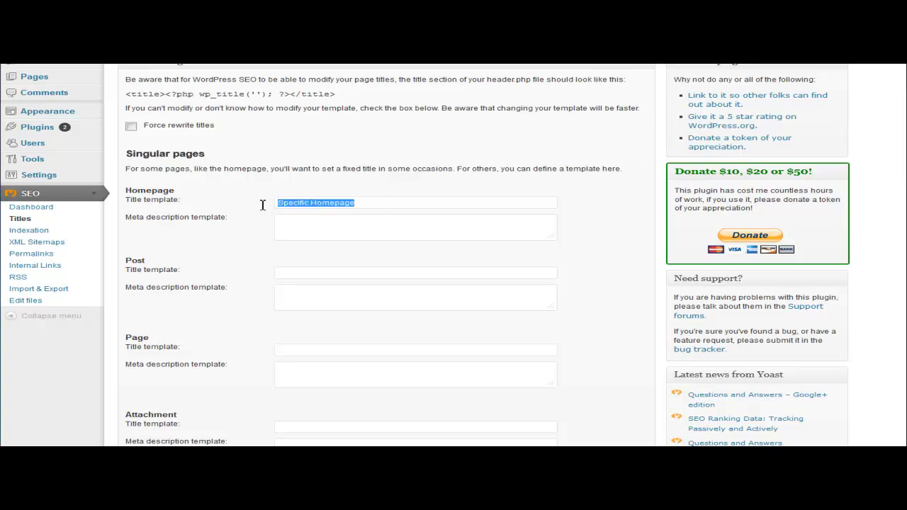
pyautogui.press('BackSpace')
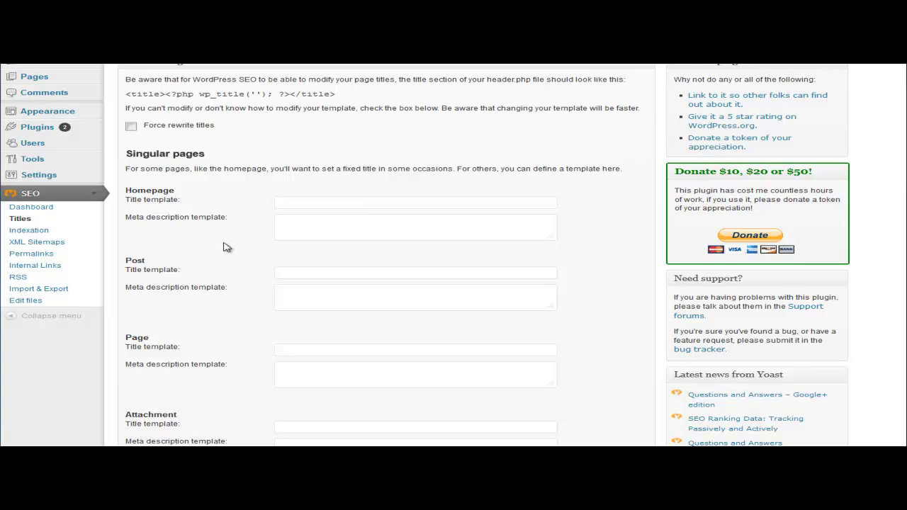
# Step: Copy the %%sitename%% variable from the Help on Title Settings table
pyautogui.scroll(-5, 213, 255)
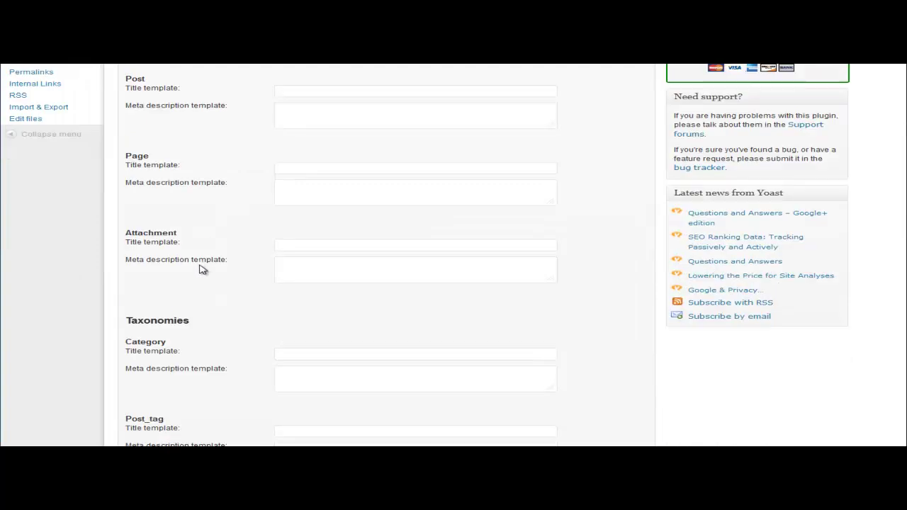
pyautogui.scroll(-3, 186, 304)
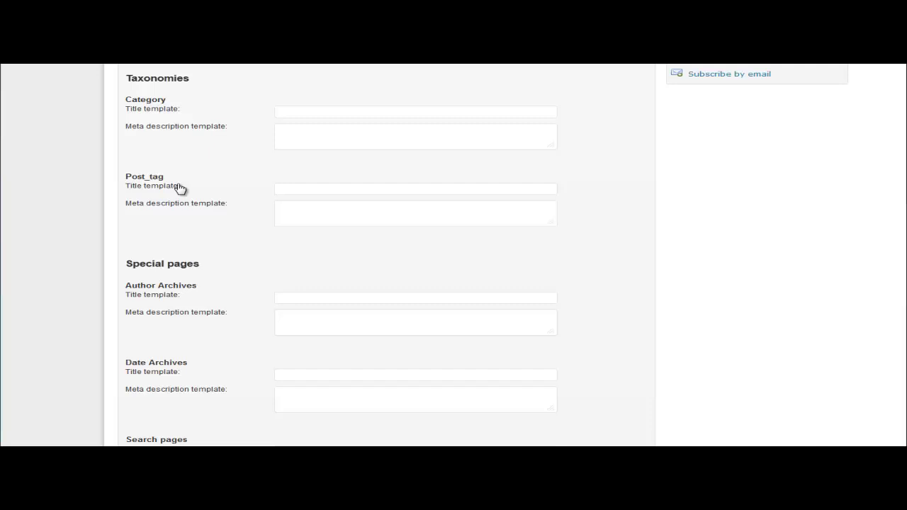
pyautogui.scroll(-3, 246, 282)
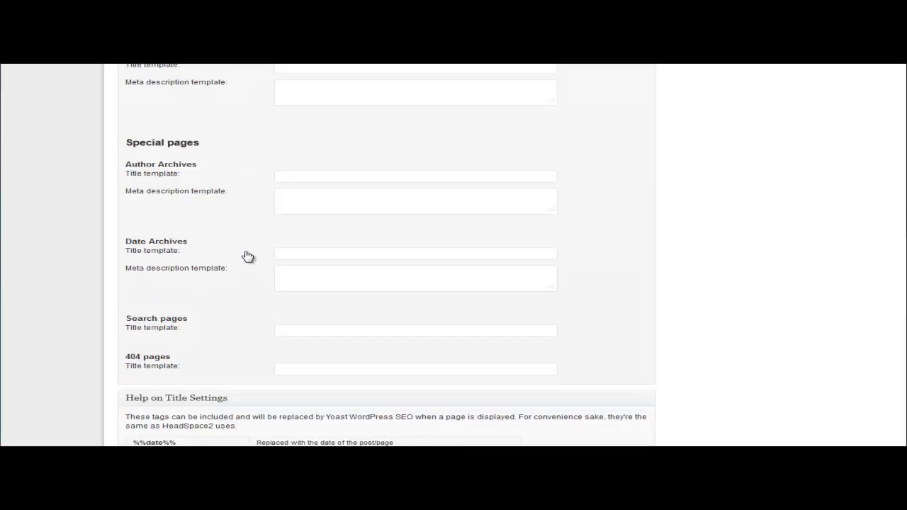
pyautogui.scroll(-3, 248, 256)
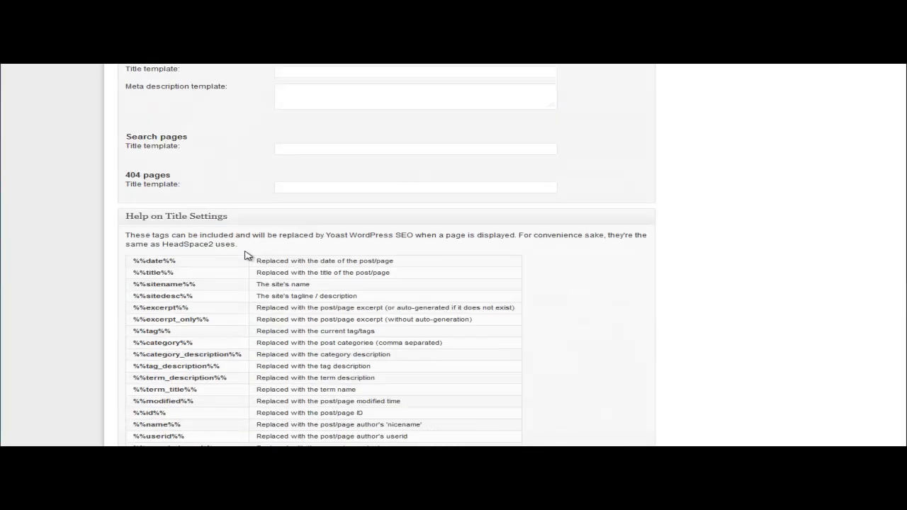
pyautogui.scroll(-1, 247, 256)
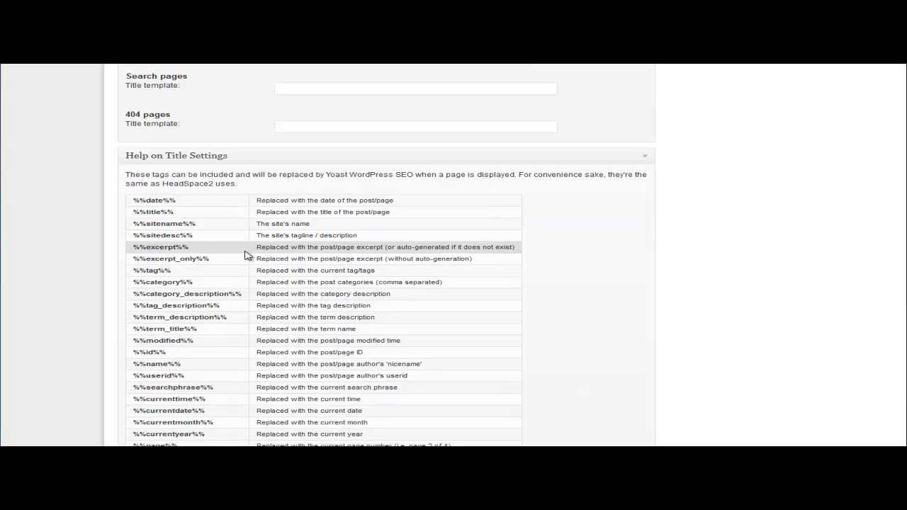
pyautogui.scroll(-2, 248, 256)
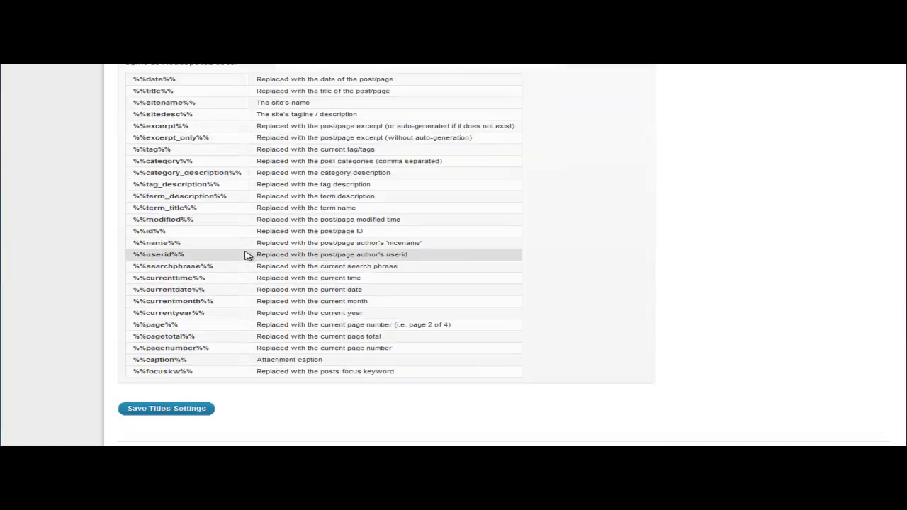
pyautogui.scroll(1, 248, 255)
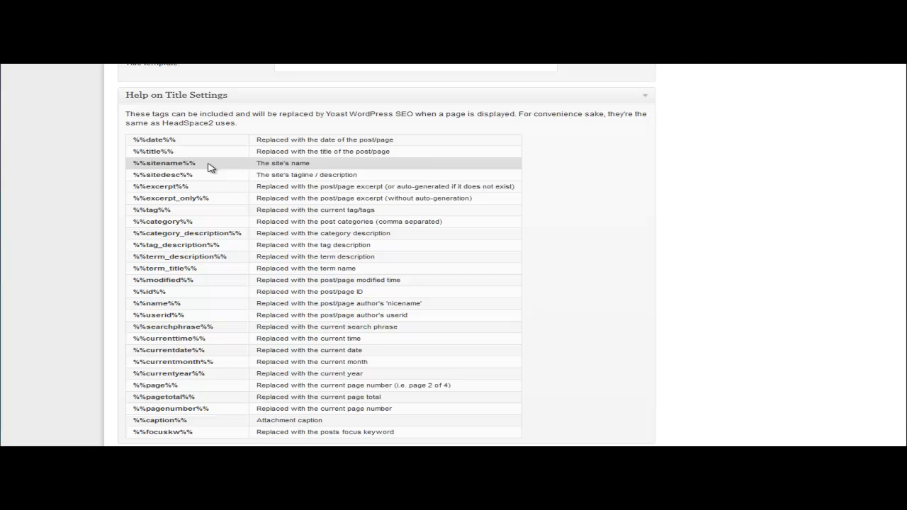
pyautogui.moveTo(199, 164); pyautogui.dragTo(129, 164)
pyautogui.hotkey('ctrl', 'c')
# Step: Set the Homepage title template to "Homepage - %%sitename%%"
pyautogui.scroll(15, 206, 171)
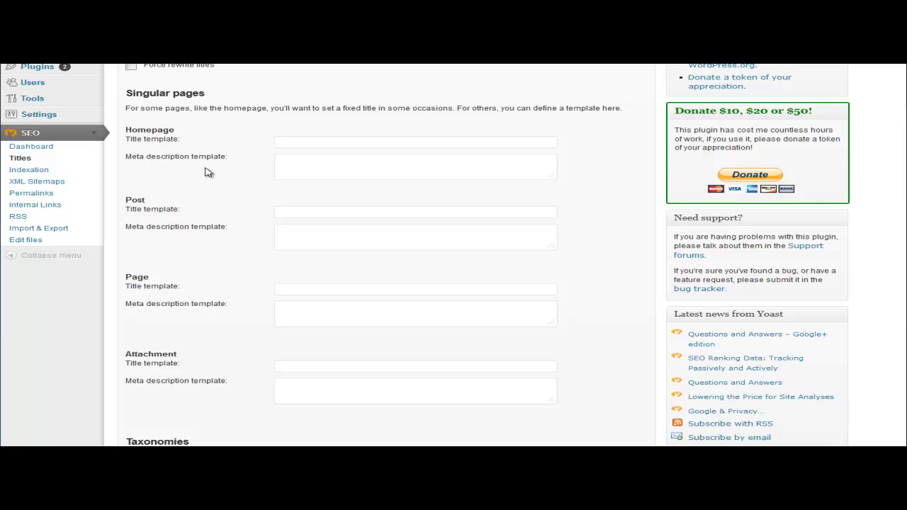
pyautogui.click(345, 264)
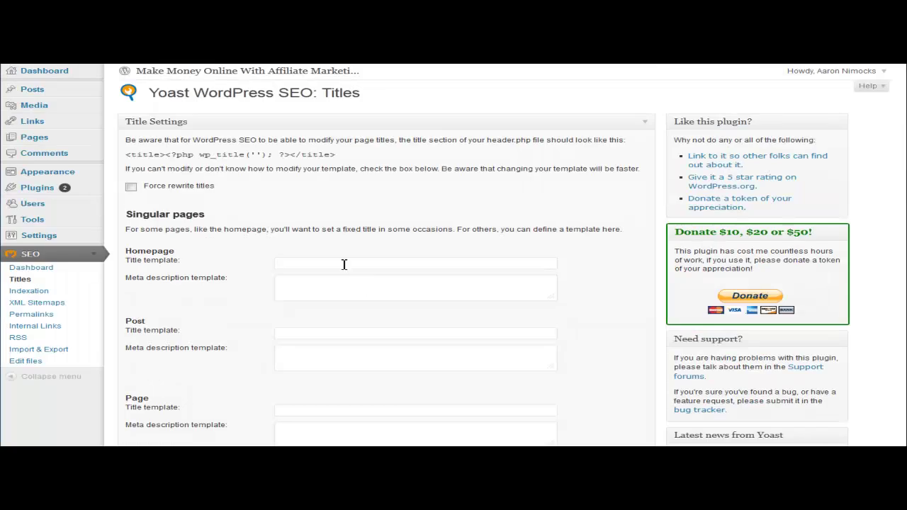
pyautogui.write('Homepage -')
pyautogui.hotkey('ctrl', 'v')
pyautogui.click(380, 296)
# Step: Copy the recommended header snippet <title><?php wp_title(''); ?></title> from Title Settings
pyautogui.scroll(-15, 379, 297)
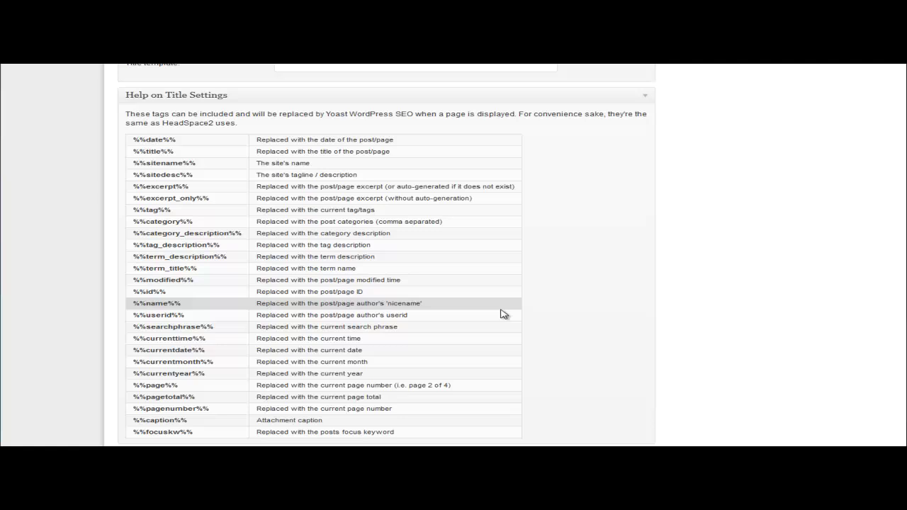
pyautogui.scroll(20, 501, 314)
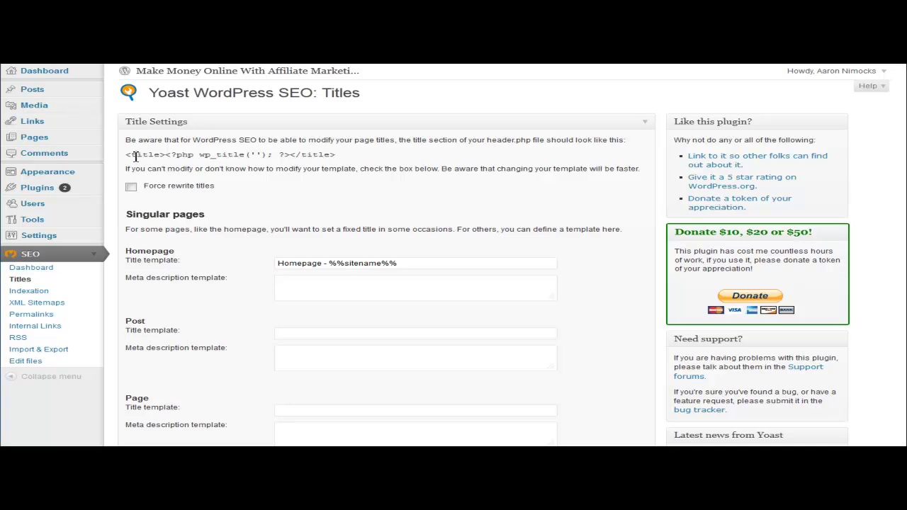
pyautogui.moveTo(129, 156); pyautogui.dragTo(347, 159)
pyautogui.hotkey('ctrl', 'c')
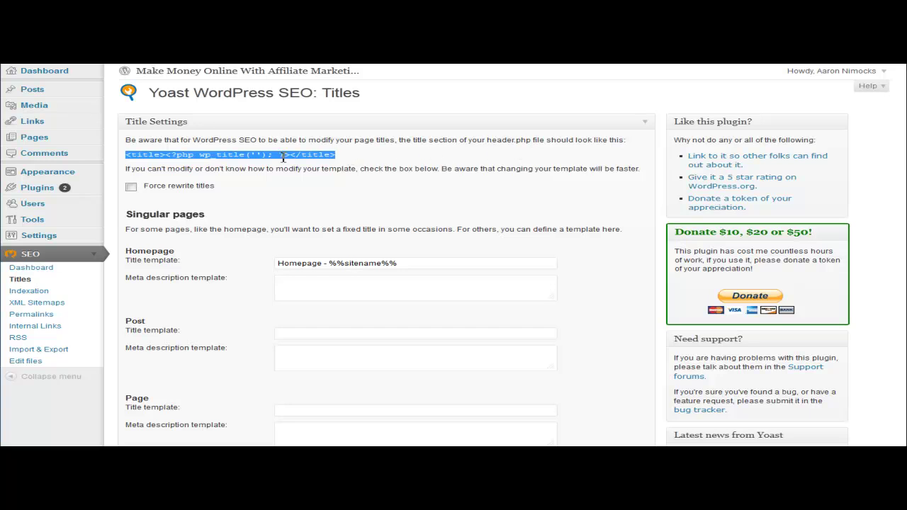
# Step: Replace the title line in the Aggregate theme's header.php with the copied <title><?php wp_title(''); ?></title> snippet
pyautogui.click(94, 172)
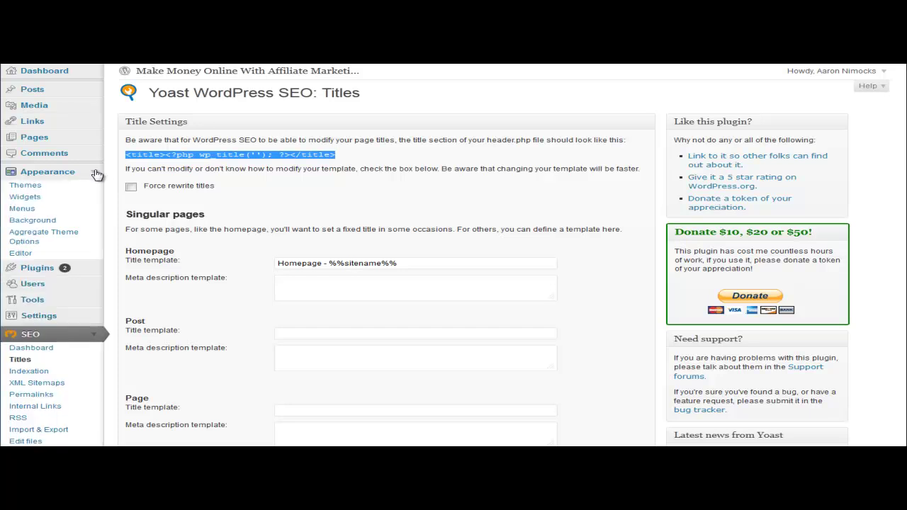
pyautogui.click(58, 257)
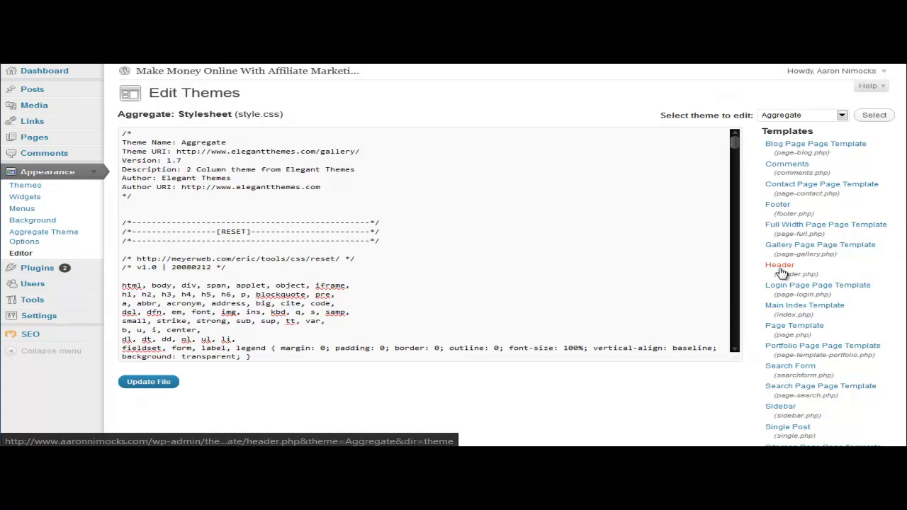
pyautogui.click(780, 270)
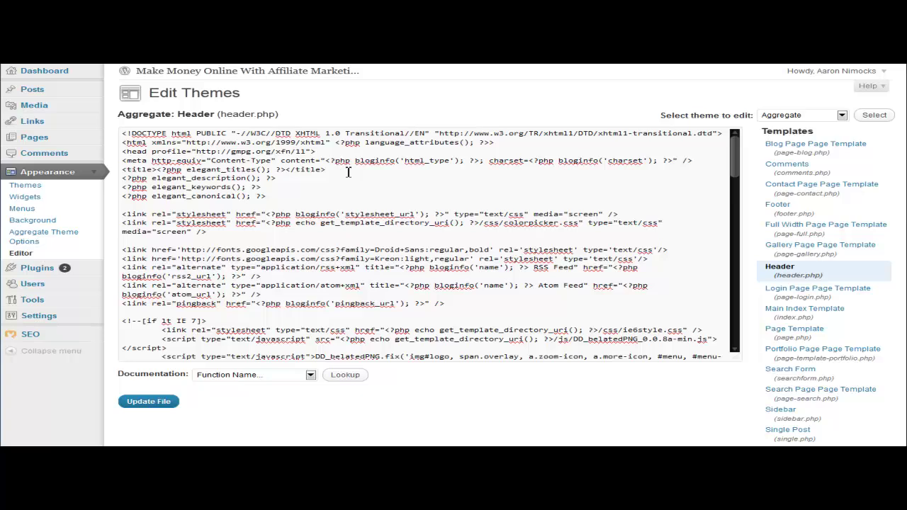
pyautogui.moveTo(328, 170); pyautogui.dragTo(117, 170)
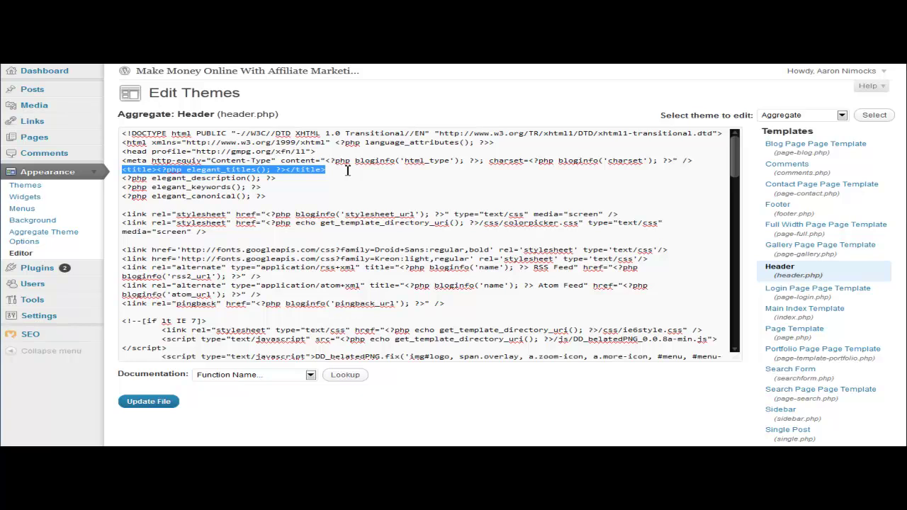
pyautogui.hotkey('ctrl', 'v')
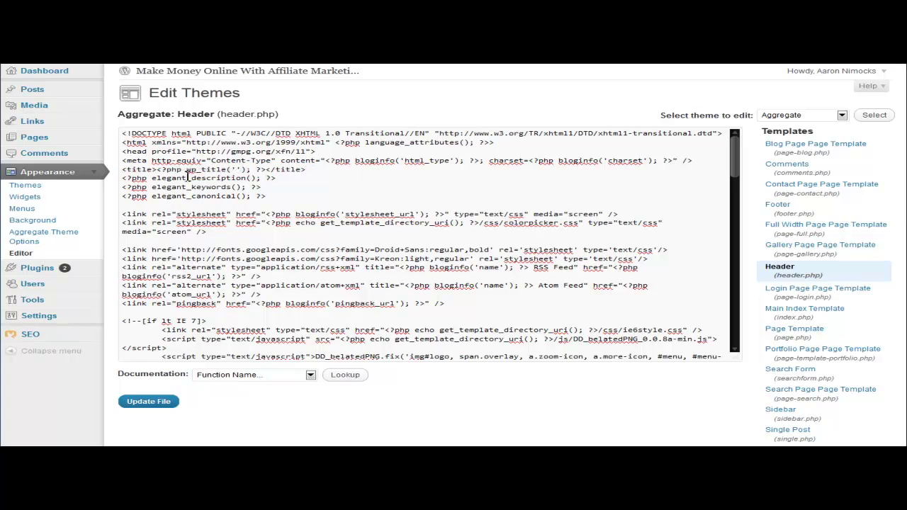
pyautogui.moveTo(160, 170); pyautogui.dragTo(266, 170)
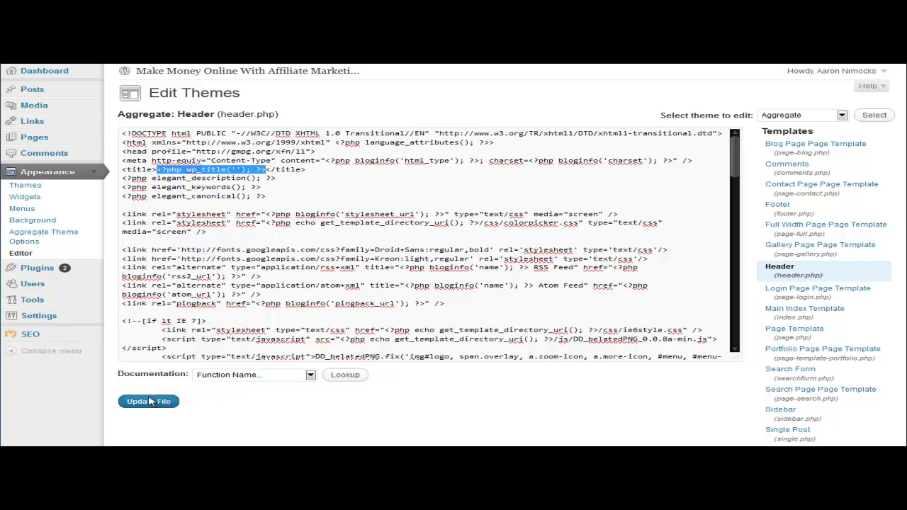
# Step: Examine the SEO plugin's Indexation settings, from OpenGraph and indexation rules through nofollow, archive, robots meta and head clean-up options
pyautogui.click(97, 335)
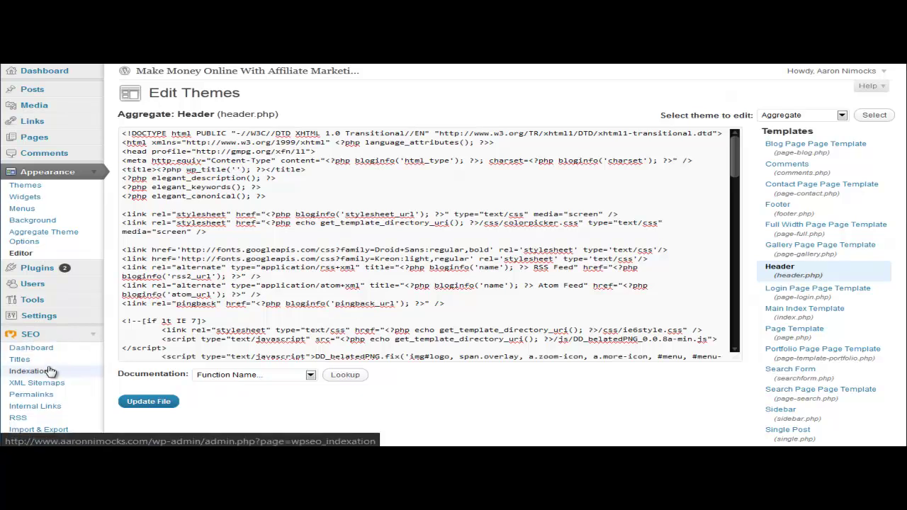
pyautogui.click(47, 372)
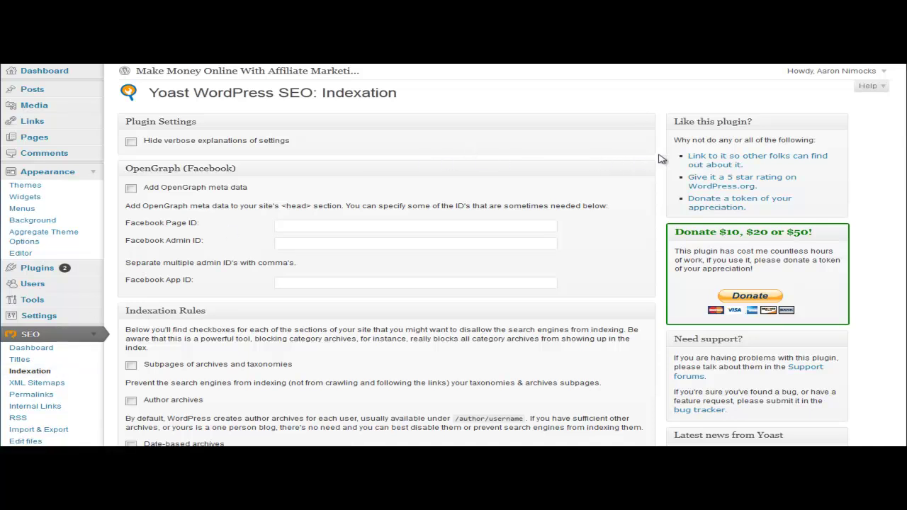
pyautogui.scroll(-2, 661, 159)
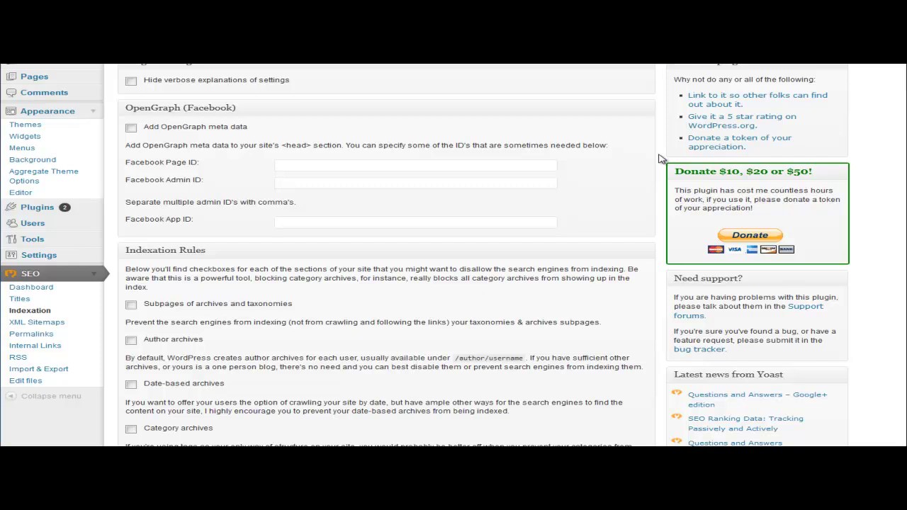
pyautogui.scroll(-2, 661, 158)
pyautogui.scroll(-2, 661, 158)
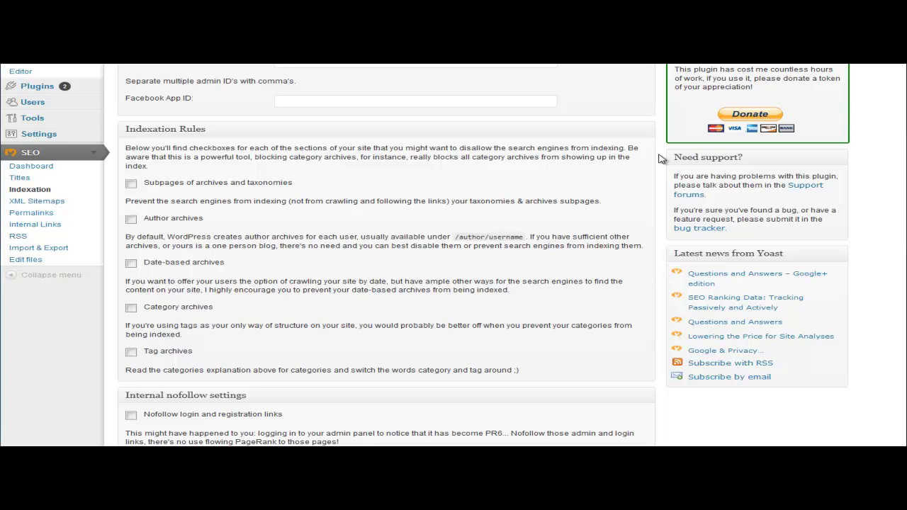
pyautogui.scroll(-4, 661, 159)
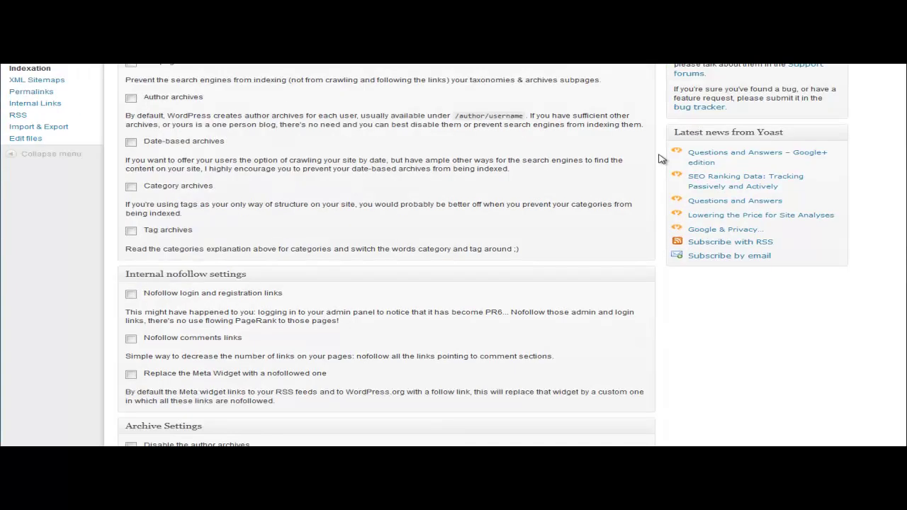
pyautogui.scroll(-2, 661, 159)
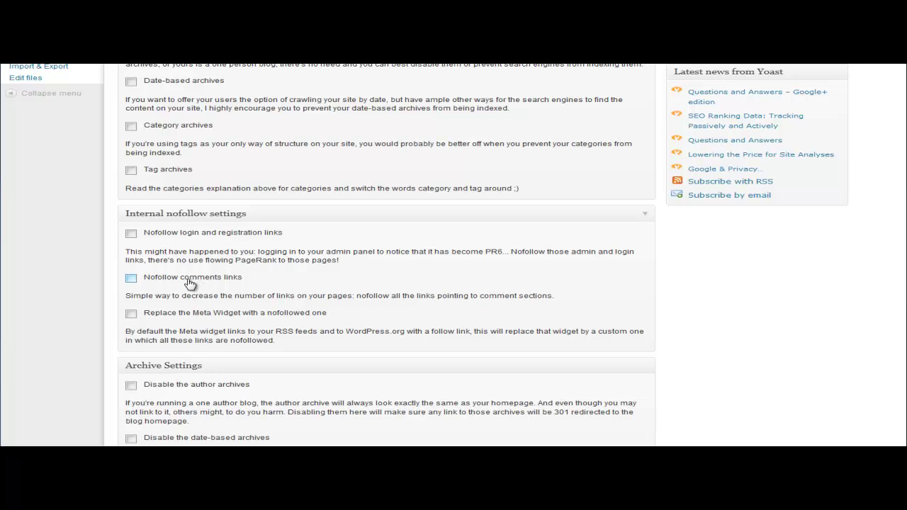
pyautogui.scroll(-5, 676, 317)
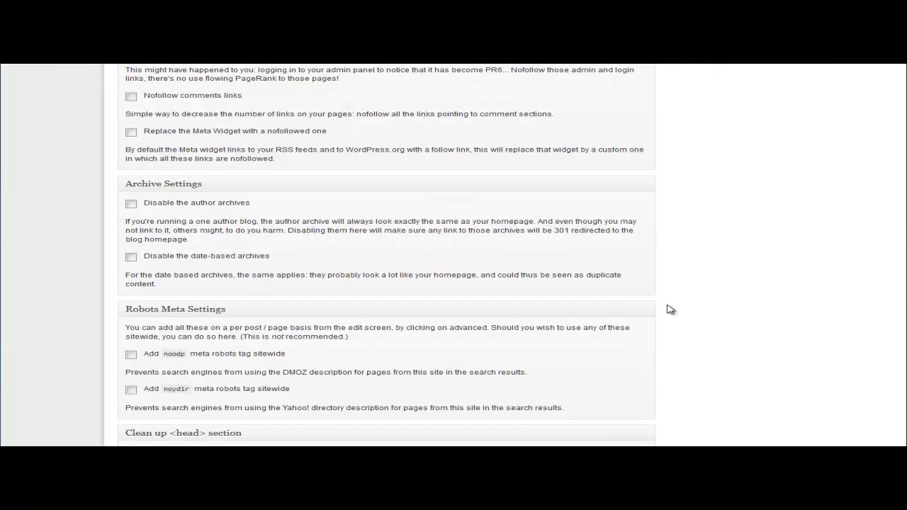
pyautogui.scroll(-3, 670, 310)
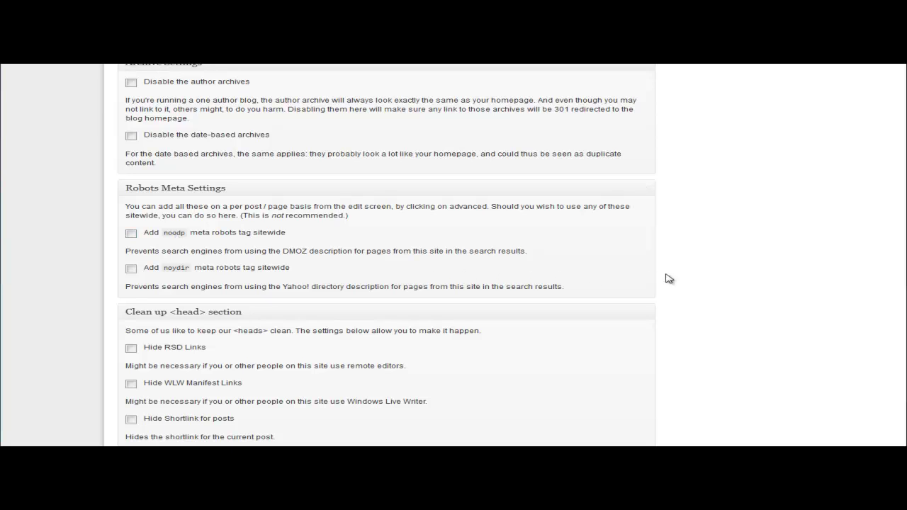
pyautogui.scroll(-3, 670, 279)
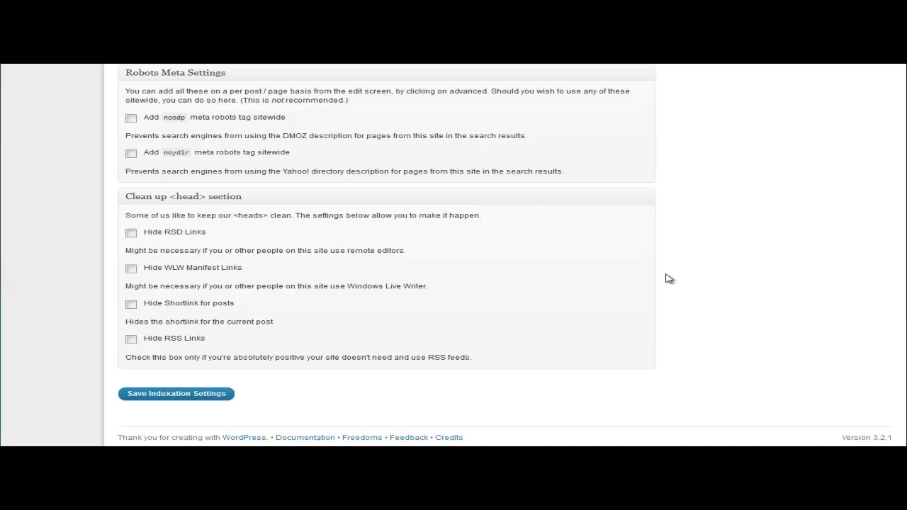
pyautogui.scroll(18, 670, 278)
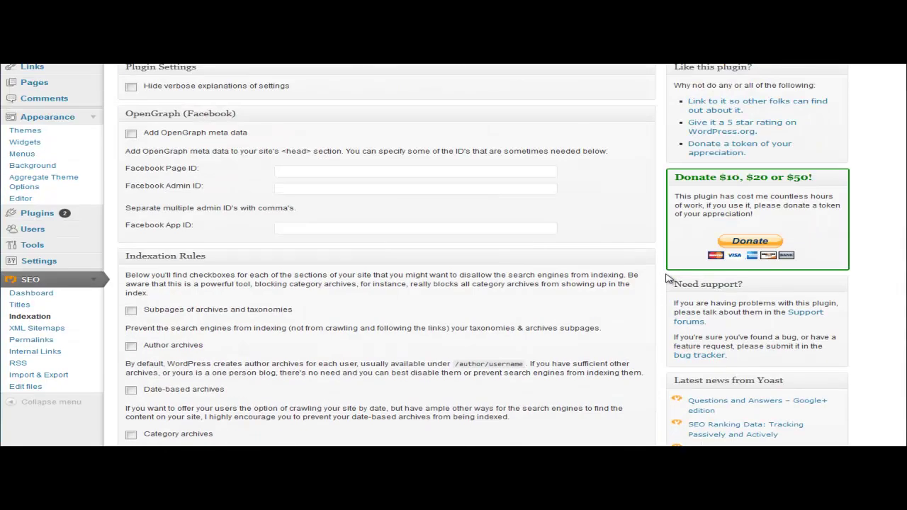
# Step: Enable the XML sitemap functionality in the SEO plugin and show its ping and exclusion options
pyautogui.click(61, 331)
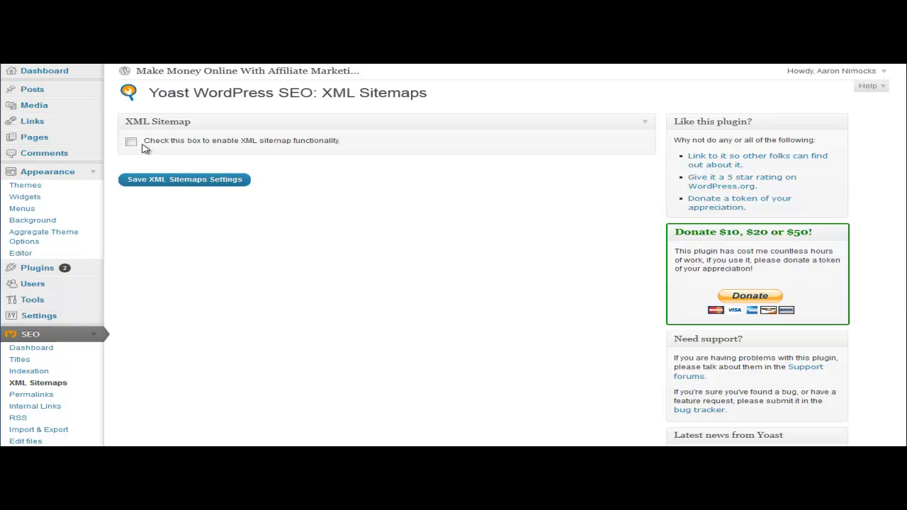
pyautogui.click(131, 142)
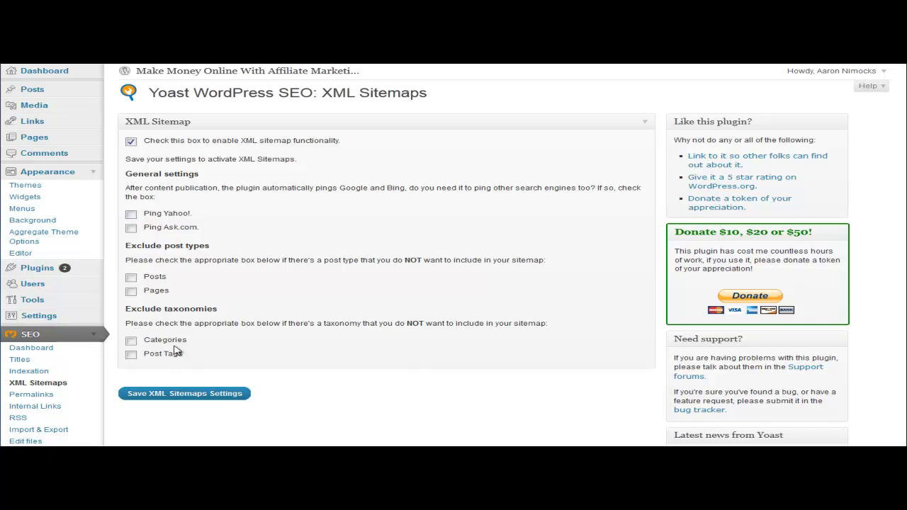
pyautogui.scroll(-1, 177, 351)
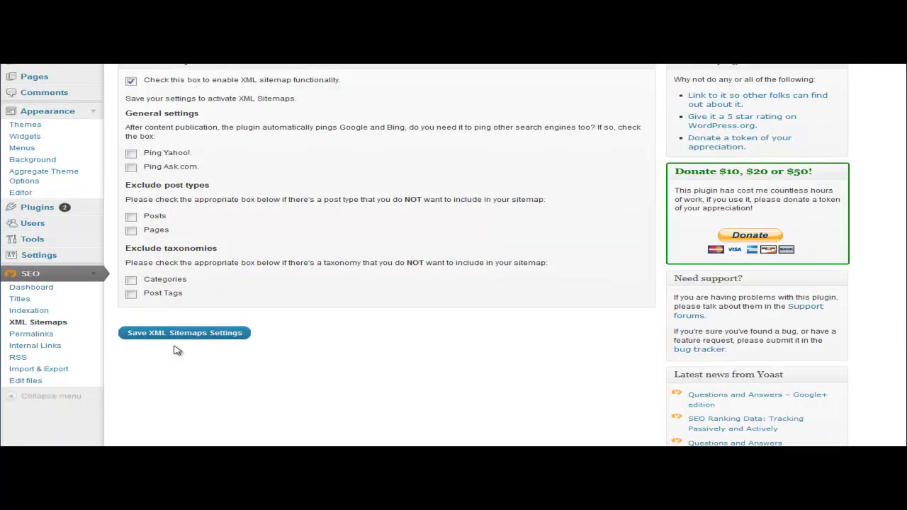
# Step: Review the SEO plugin's Permalinks settings, including the Force Transport choices under Canonical Settings
pyautogui.click(44, 336)
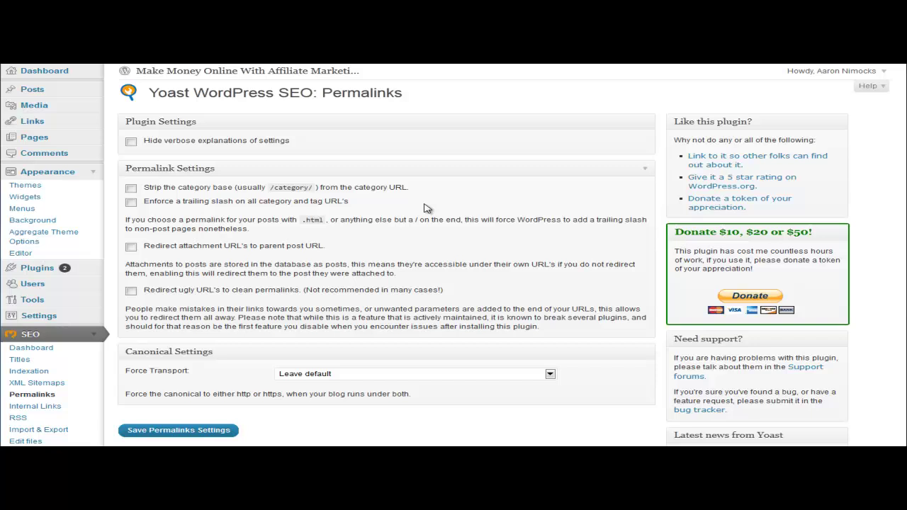
pyautogui.scroll(-2, 424, 208)
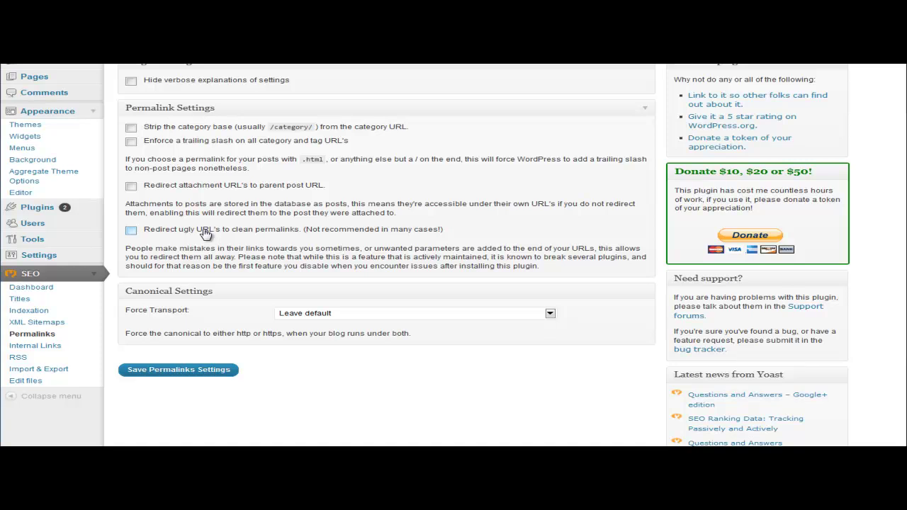
pyautogui.scroll(-2, 540, 228)
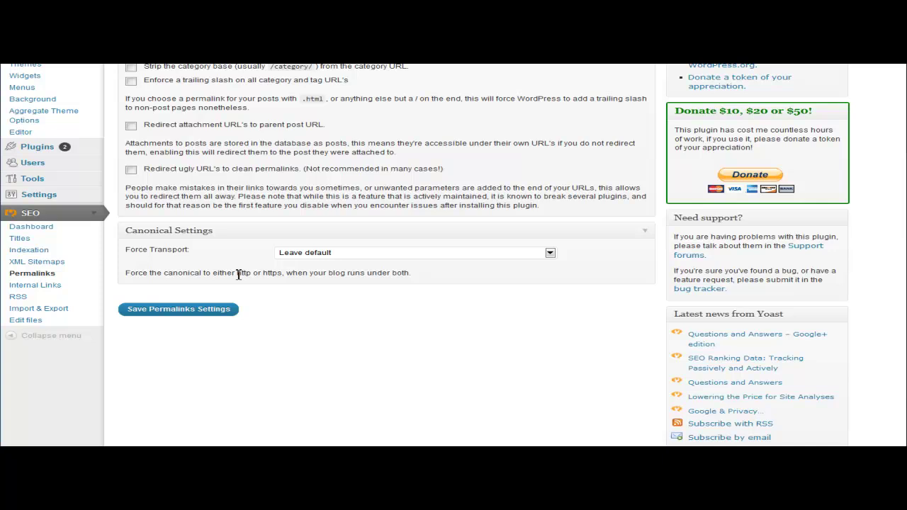
pyautogui.click(385, 258)
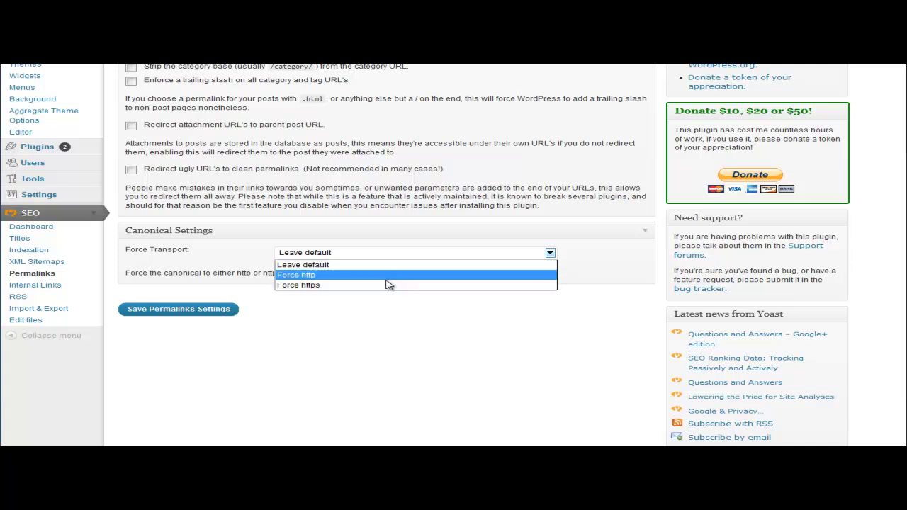
pyautogui.click(615, 273)
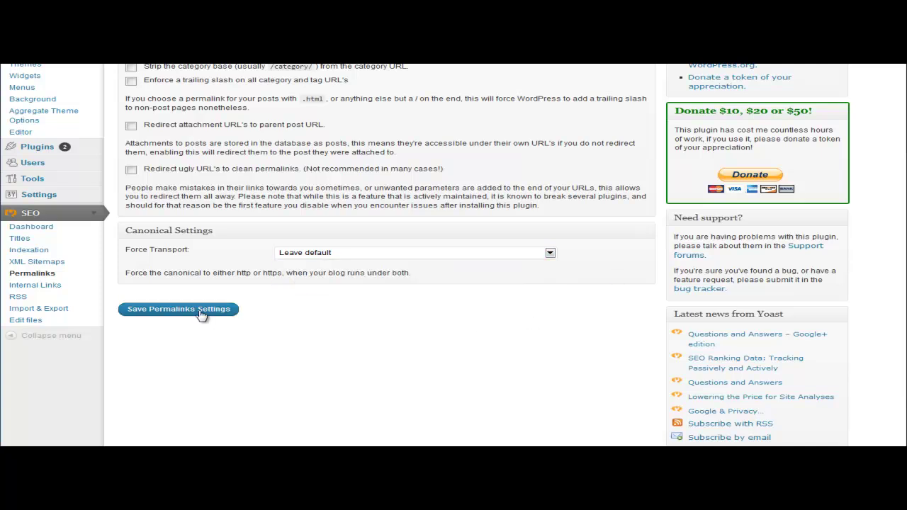
# Step: Enable breadcrumbs in the Internal Links settings with "-" as separator, and select the yoast_breadcrumb PHP snippet for the theme
pyautogui.click(60, 289)
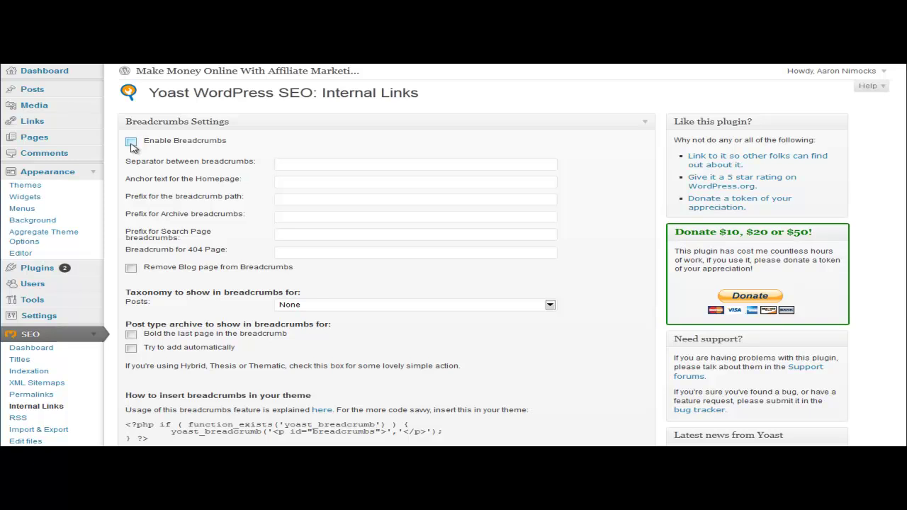
pyautogui.click(131, 144)
pyautogui.scroll(-2, 212, 285)
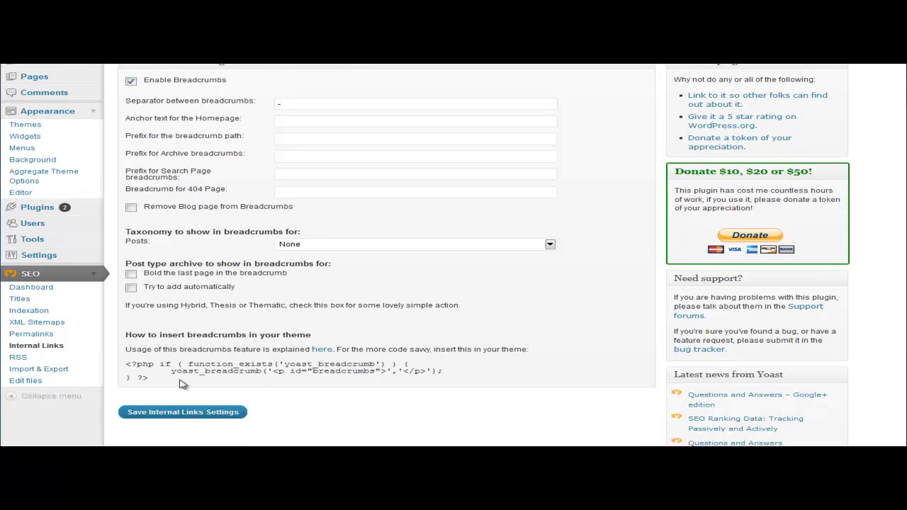
pyautogui.moveTo(159, 379); pyautogui.dragTo(126, 364)
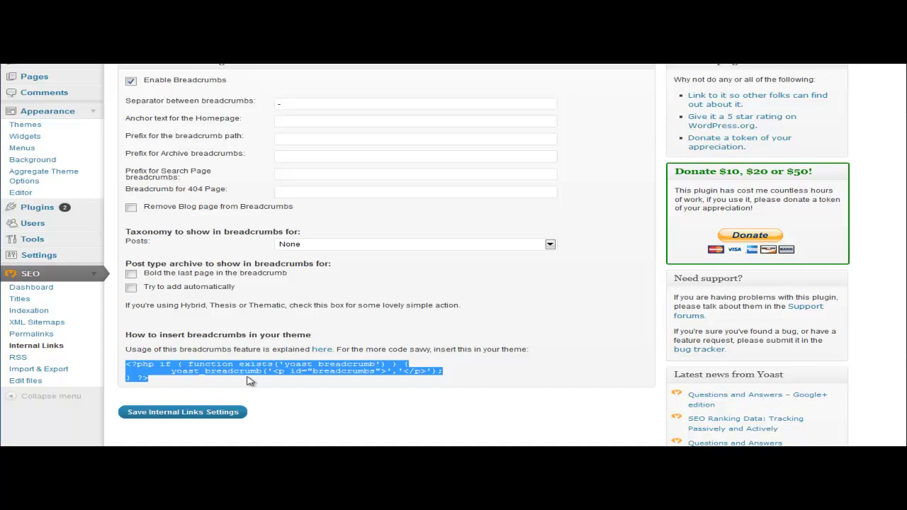
# Step: Review the RSS feed content settings with their variables, and the plugin's Import & Export options
pyautogui.click(51, 362)
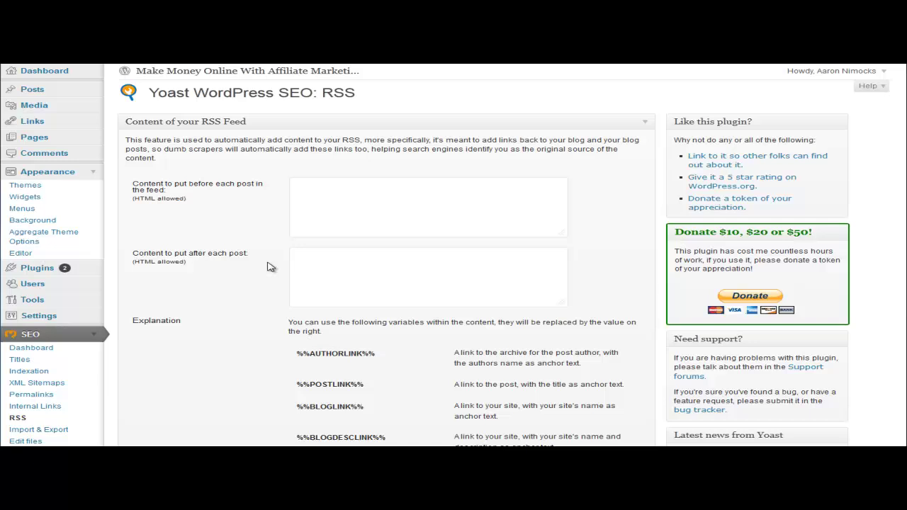
pyautogui.scroll(-3, 270, 266)
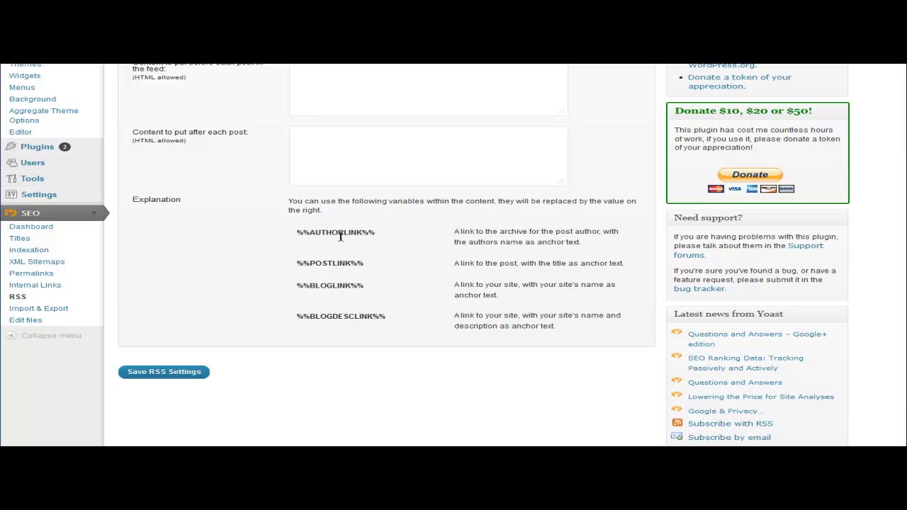
pyautogui.click(60, 314)
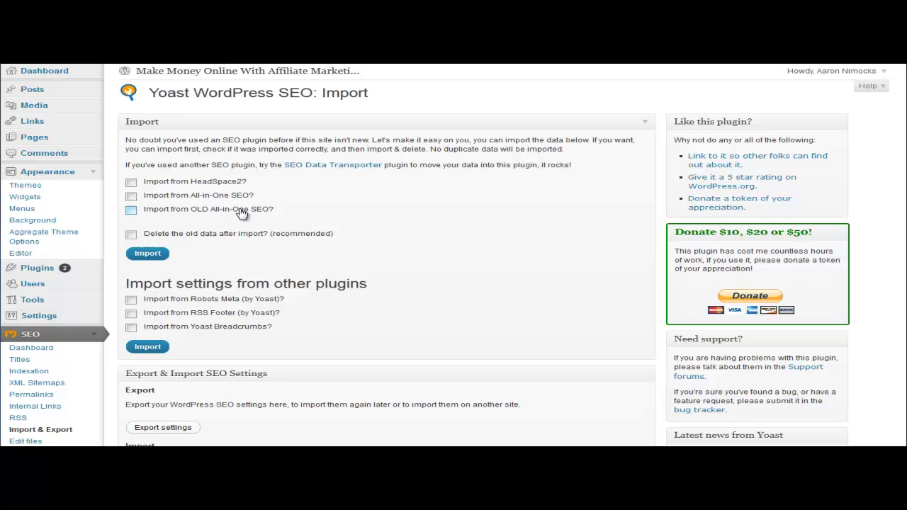
pyautogui.scroll(-3, 394, 210)
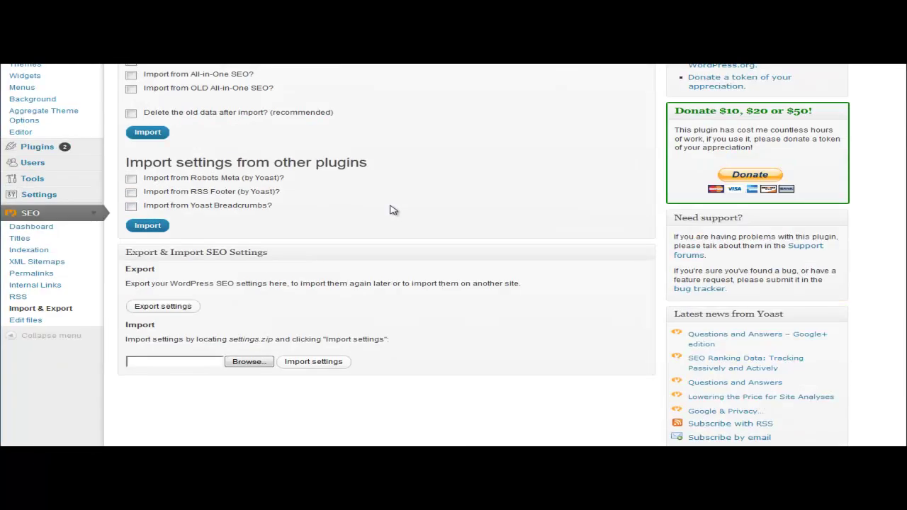
# Step: Open the SEO plugin's file editor and look over the .htaccess file
pyautogui.click(63, 322)
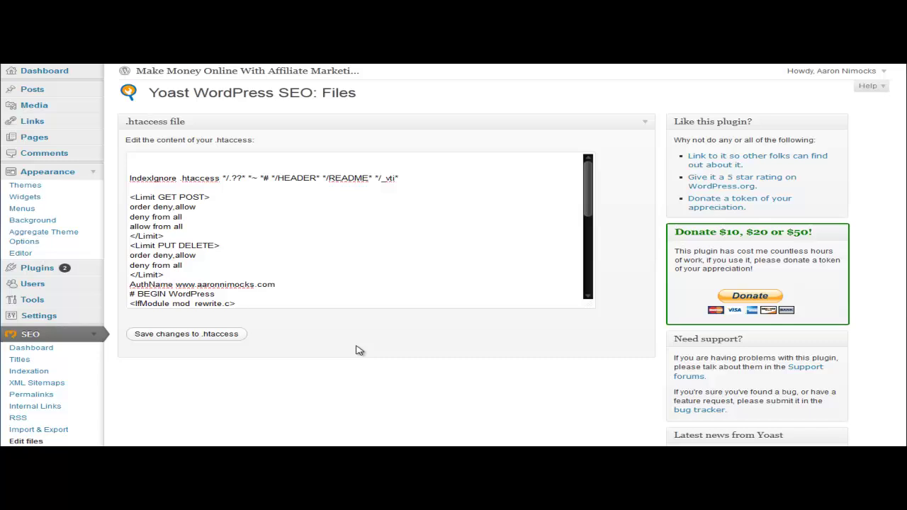
pyautogui.scroll(-3, 360, 330)
pyautogui.scroll(3, 358, 326)
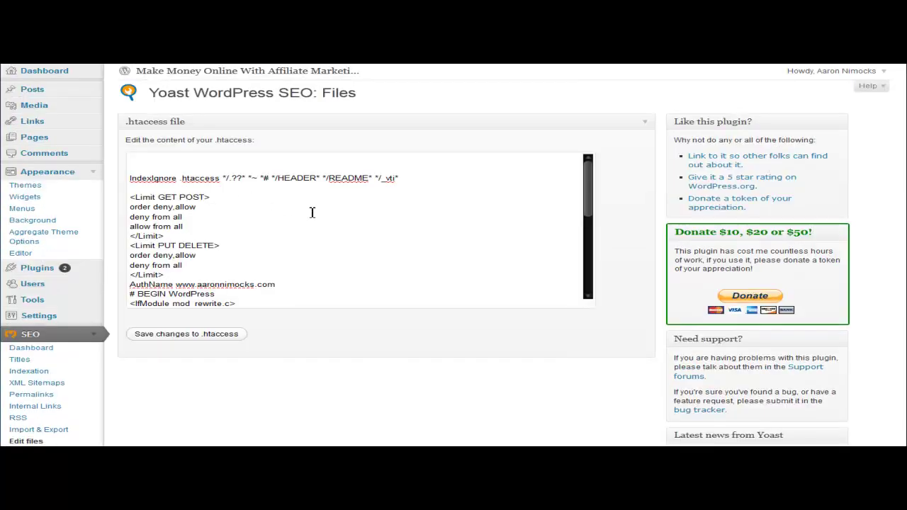